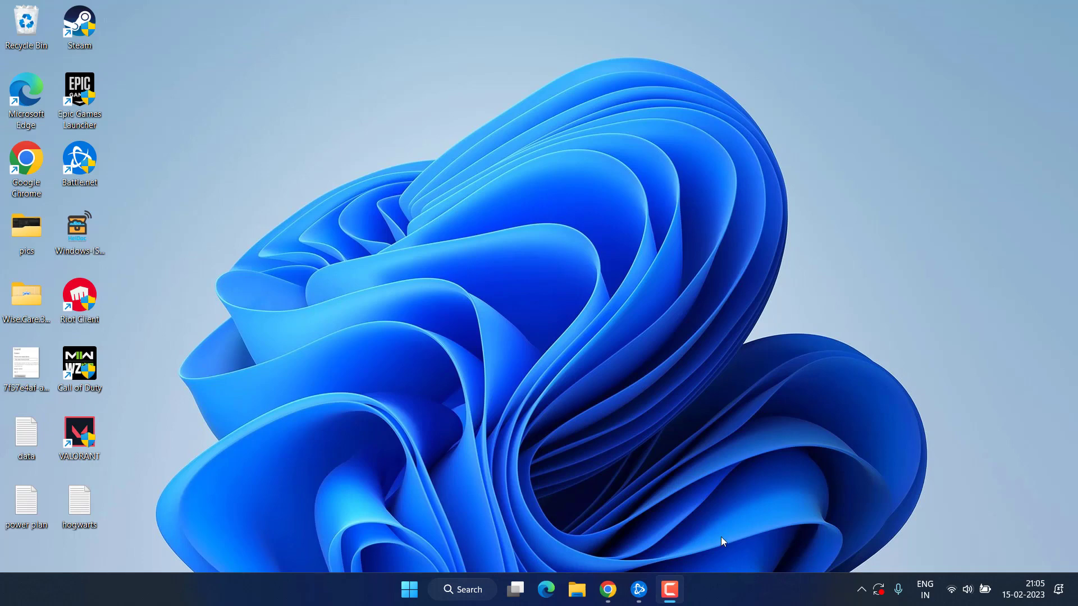
Step: Open Steam from the tray and uncheck Guide Button Focuses Steam in General Controller Settings
{"action": "left_click", "coordinate": [861, 590]}
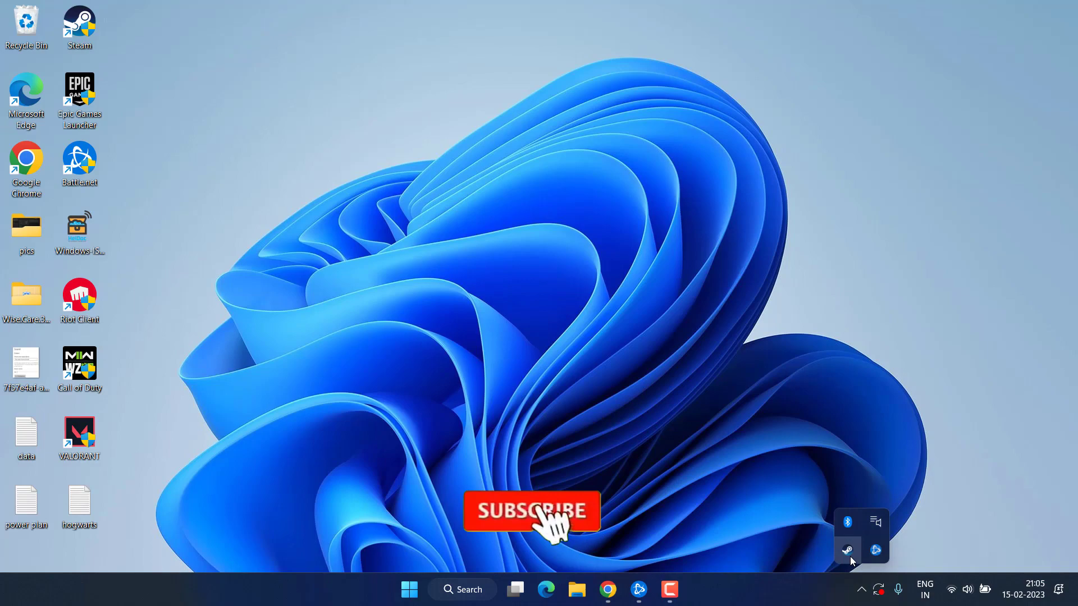
{"action": "left_click", "coordinate": [846, 519]}
{"action": "left_click", "coordinate": [210, 38]}
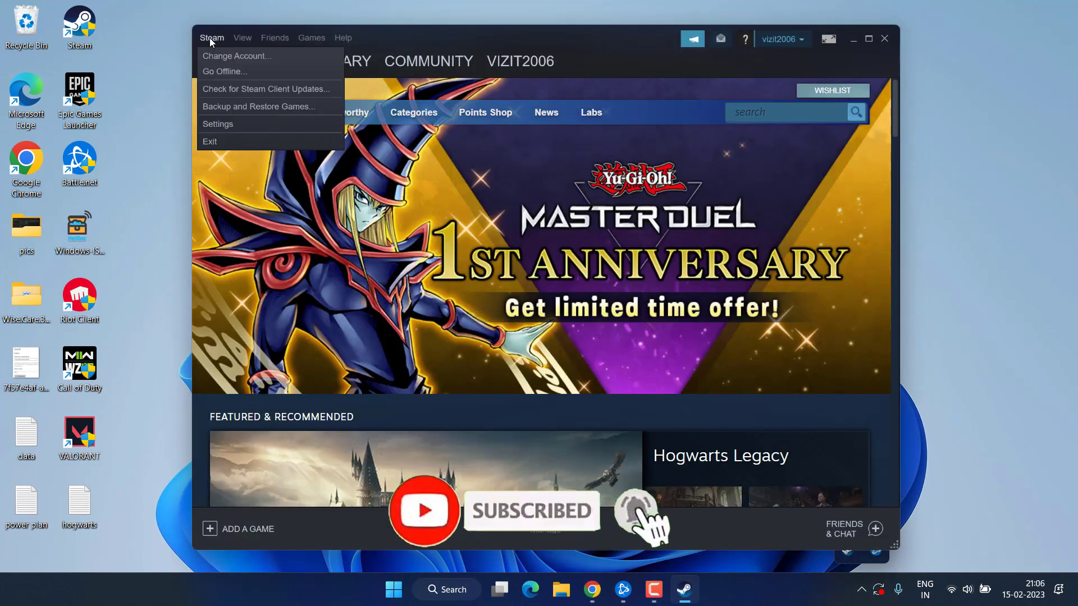
{"action": "left_click", "coordinate": [225, 124]}
{"action": "mouse_move", "coordinate": [251, 114]}
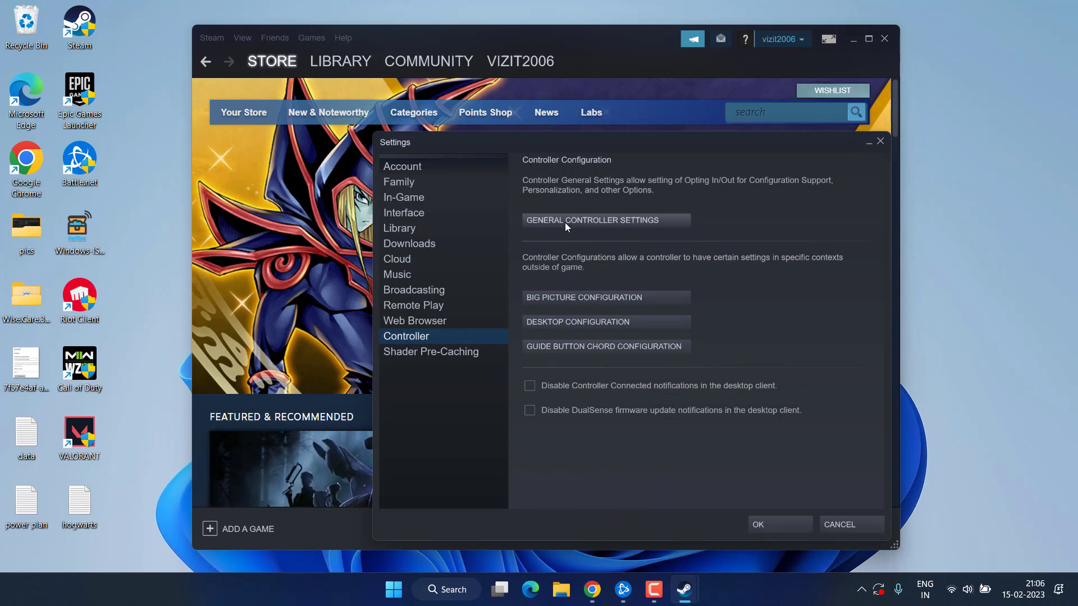
{"action": "left_click", "coordinate": [594, 220]}
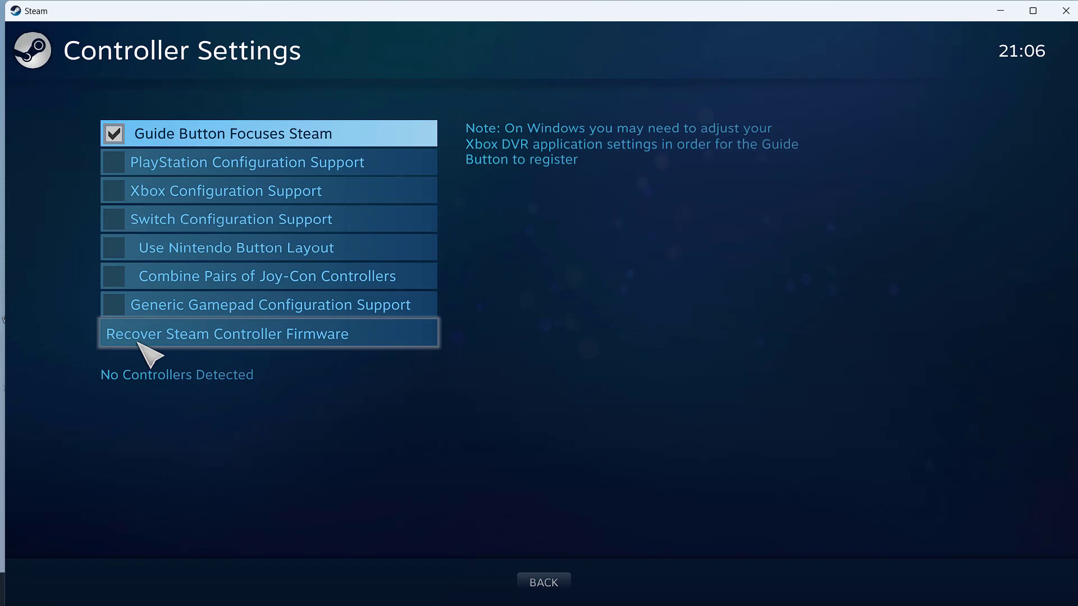
{"action": "left_click", "coordinate": [114, 135]}
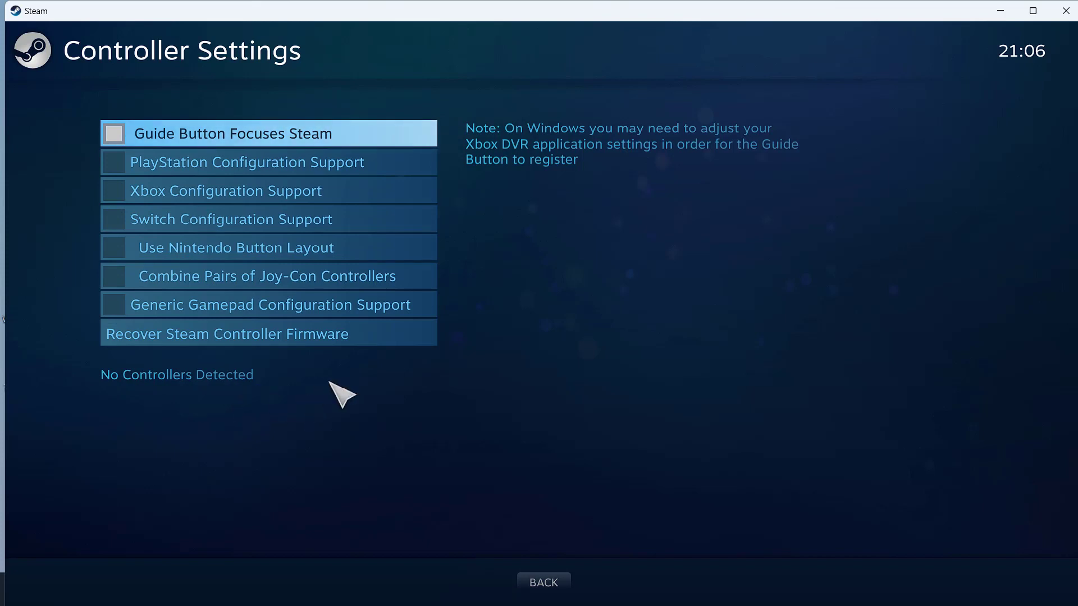
{"action": "left_click", "coordinate": [541, 583]}
Step: Close Steam settings and open Call of Duty Warzone 2.0's Properties from the Library
{"action": "left_click", "coordinate": [881, 143]}
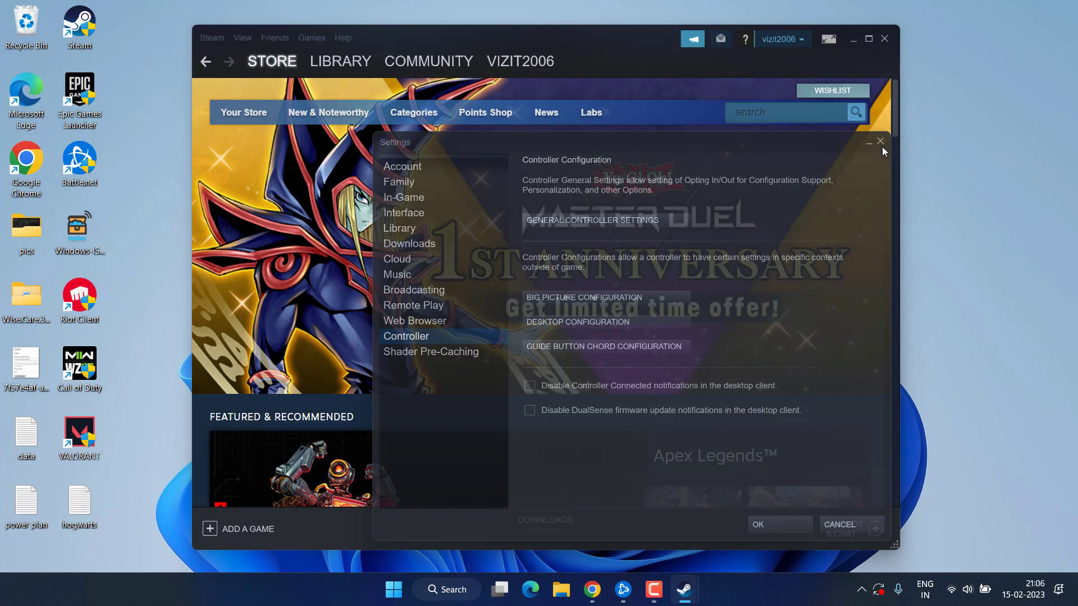
{"action": "left_click", "coordinate": [348, 63]}
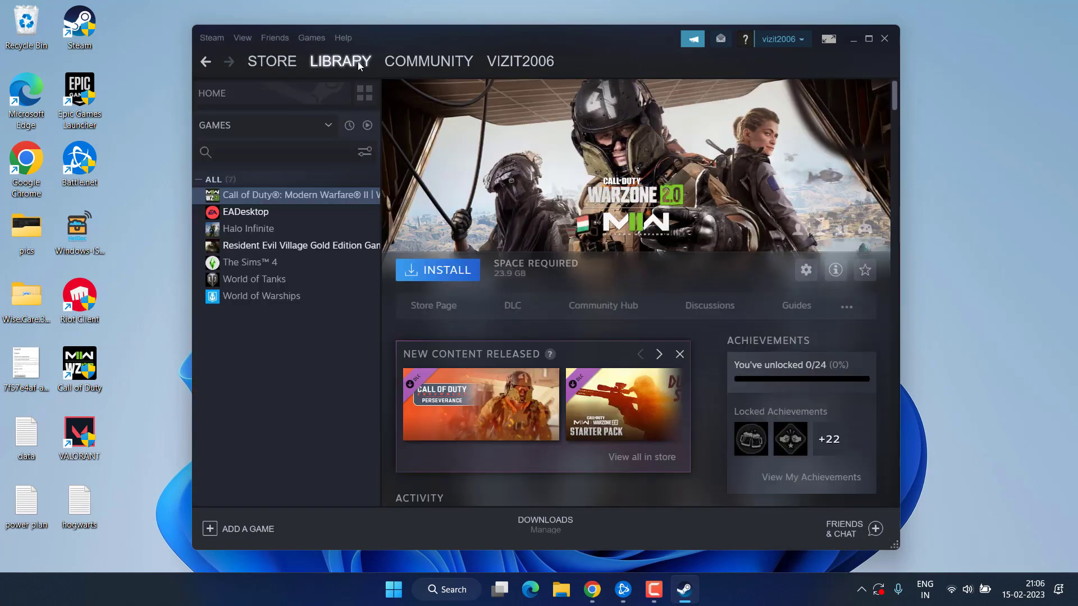
{"action": "right_click", "coordinate": [301, 203]}
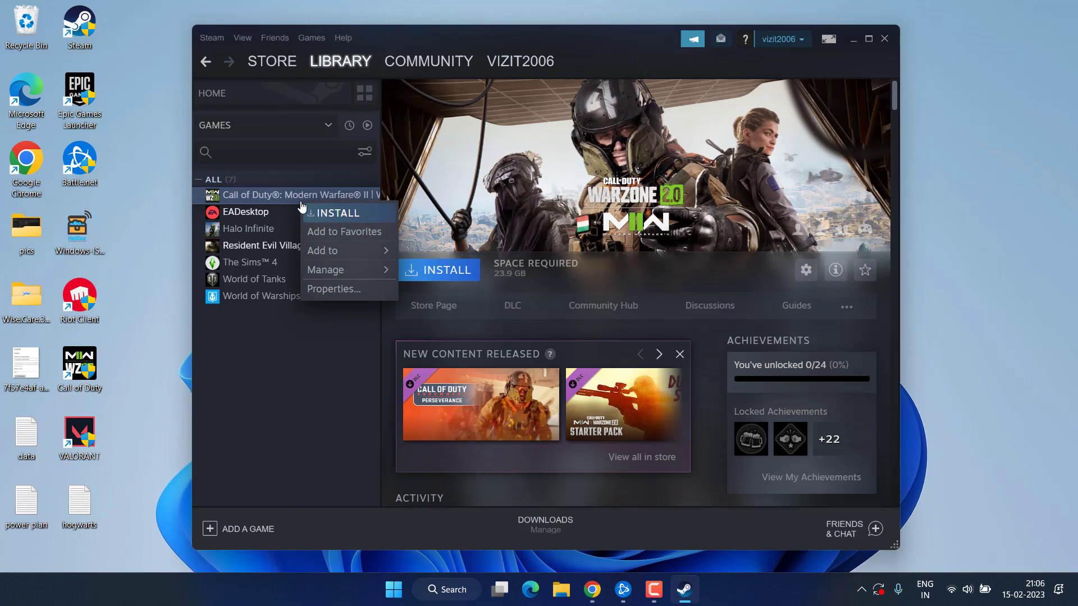
{"action": "left_click", "coordinate": [343, 289]}
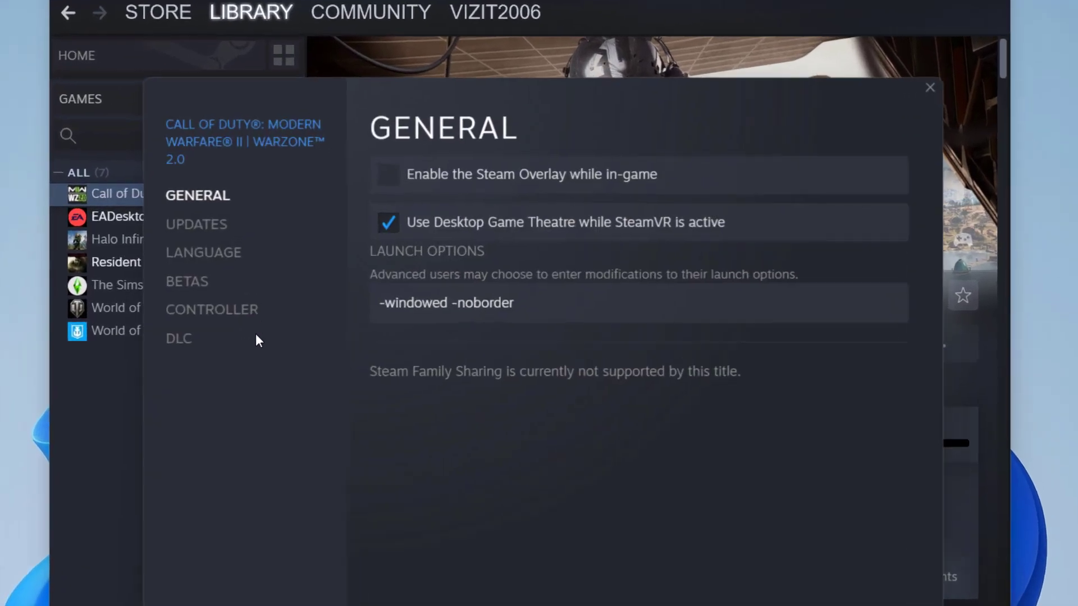
Step: Set the game's Steam Input override to Disable, then close Properties and the Steam window
{"action": "left_click", "coordinate": [186, 328]}
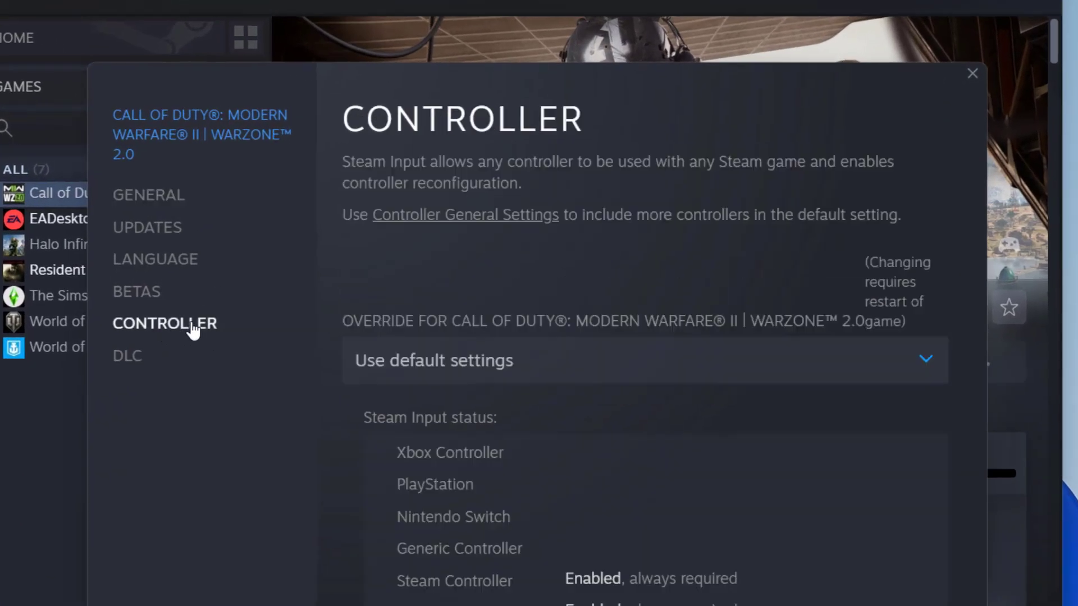
{"action": "left_click", "coordinate": [531, 370]}
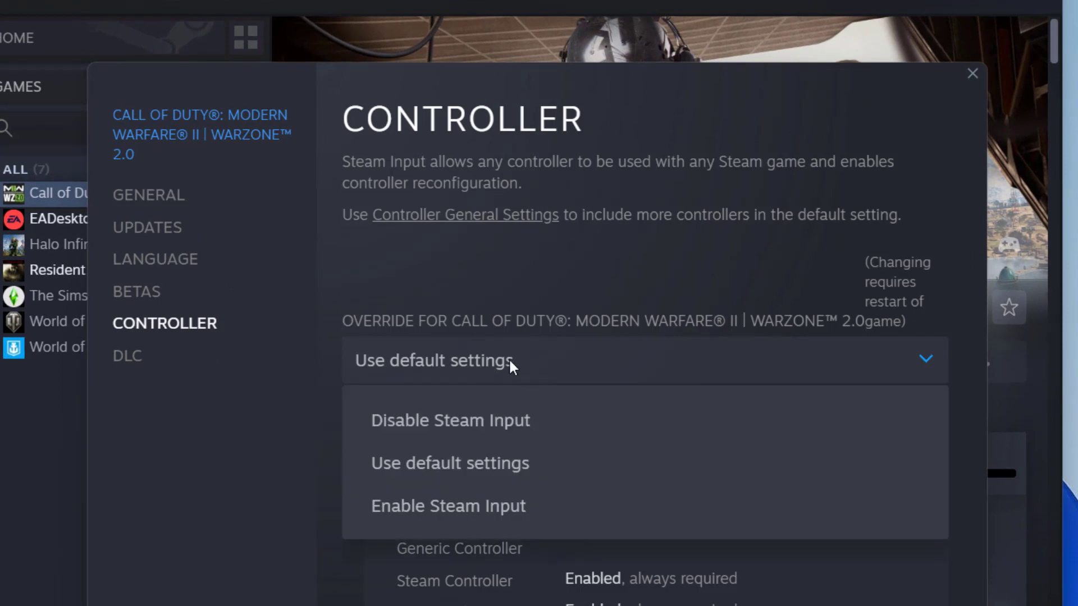
{"action": "left_click", "coordinate": [477, 436]}
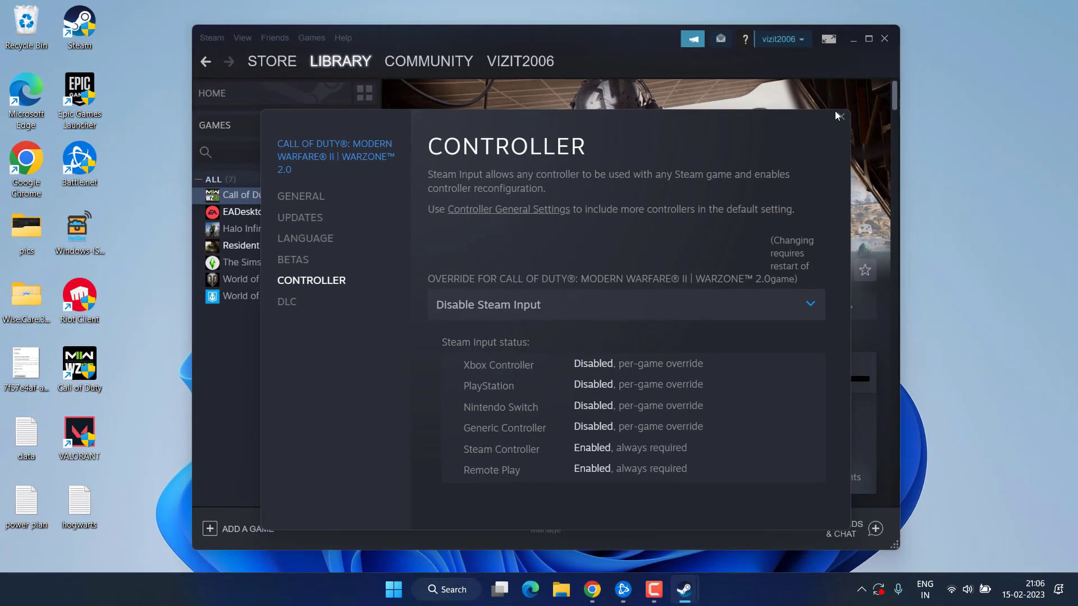
{"action": "left_click", "coordinate": [840, 118]}
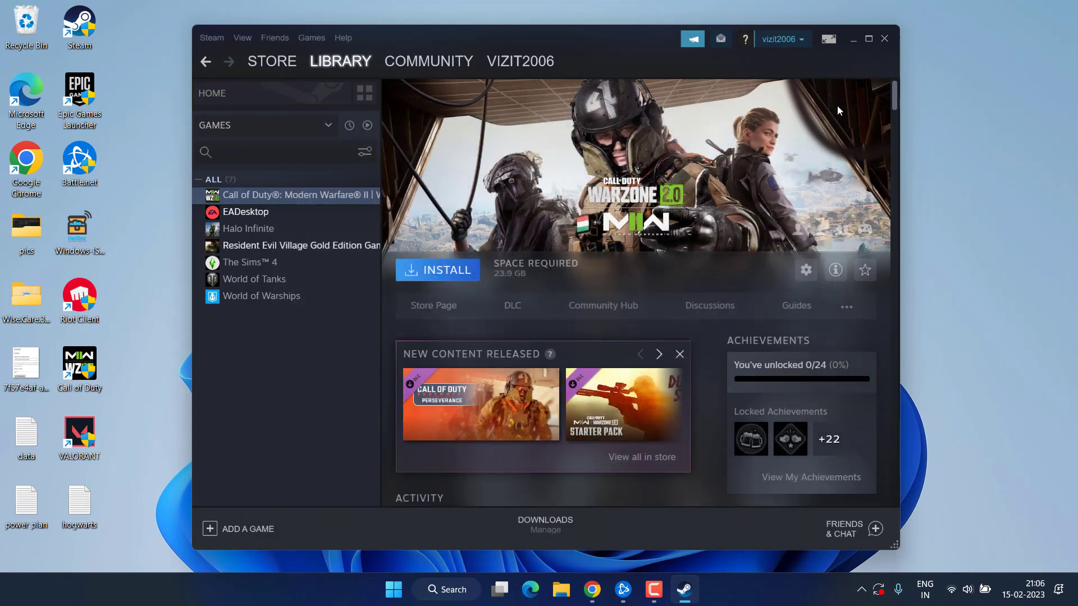
{"action": "left_click", "coordinate": [885, 39]}
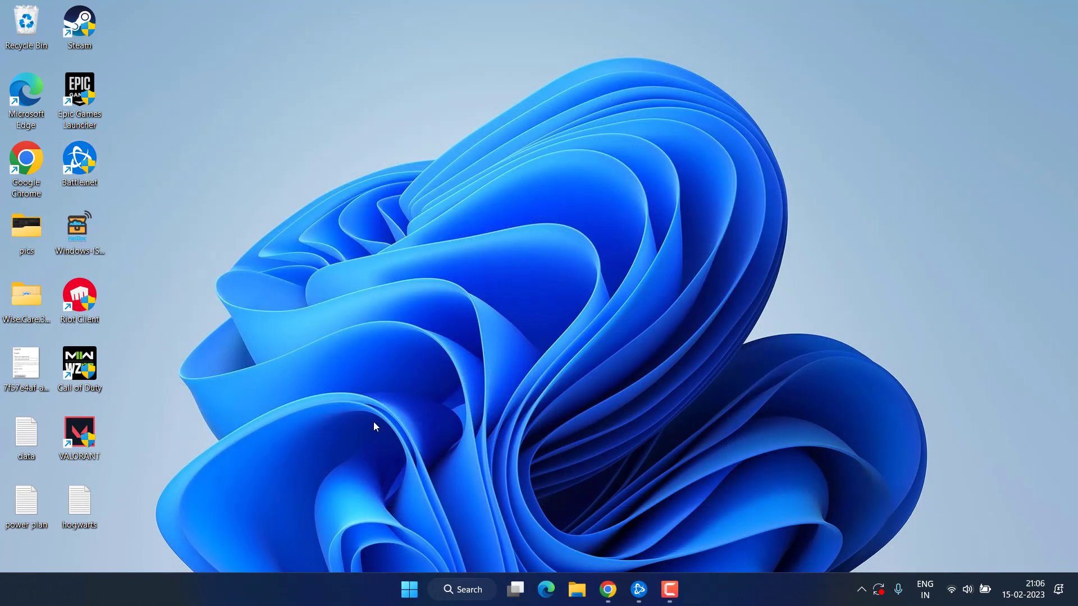
Step: End the Steam (32 bit) process in Task Manager, then close Task Manager
{"action": "right_click", "coordinate": [408, 588]}
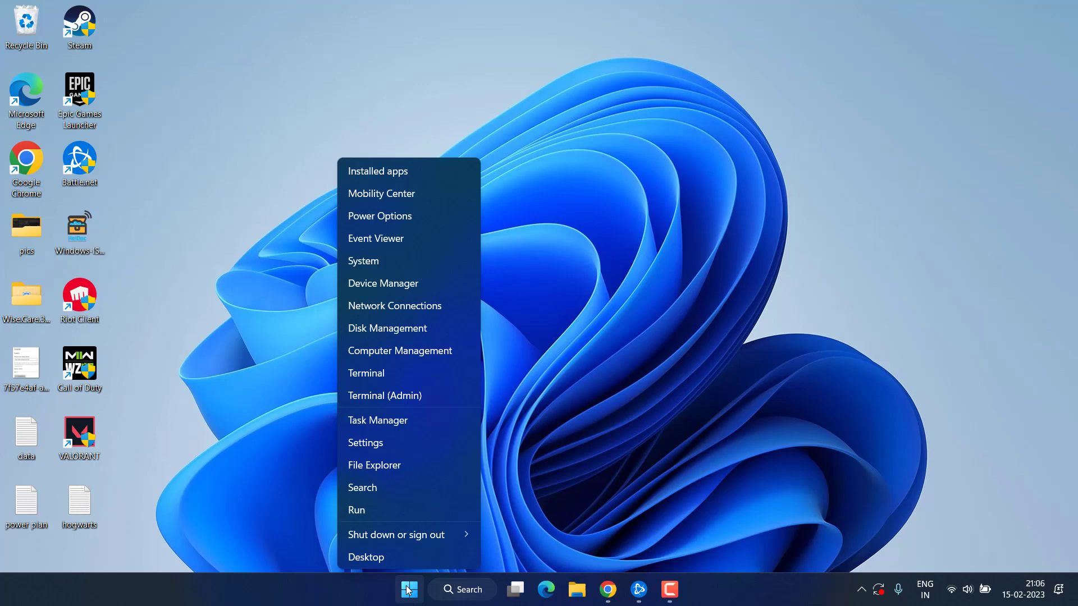
{"action": "left_click", "coordinate": [372, 424]}
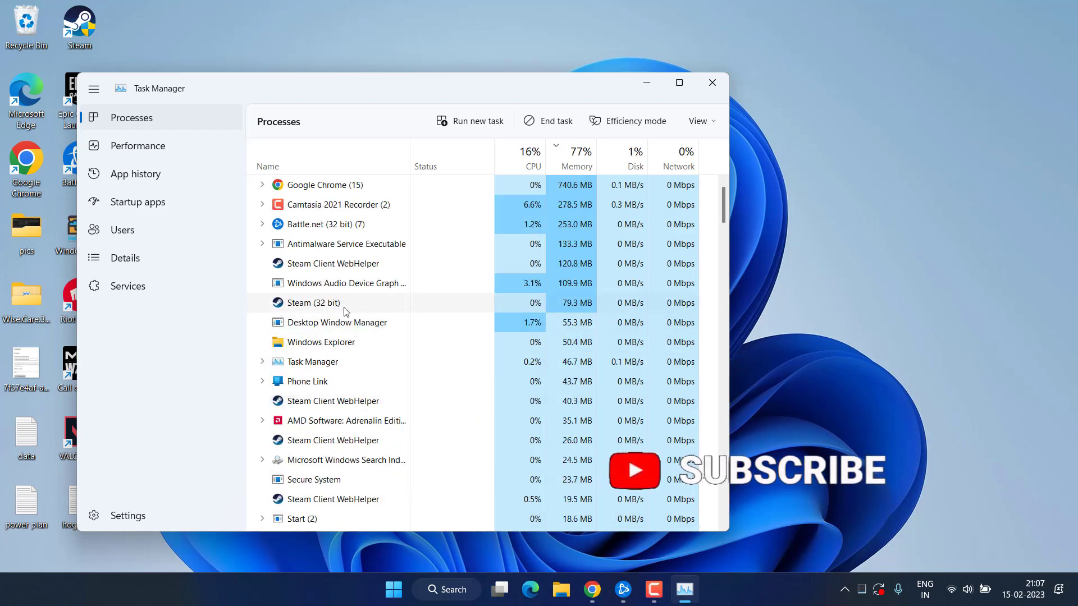
{"action": "right_click", "coordinate": [329, 305]}
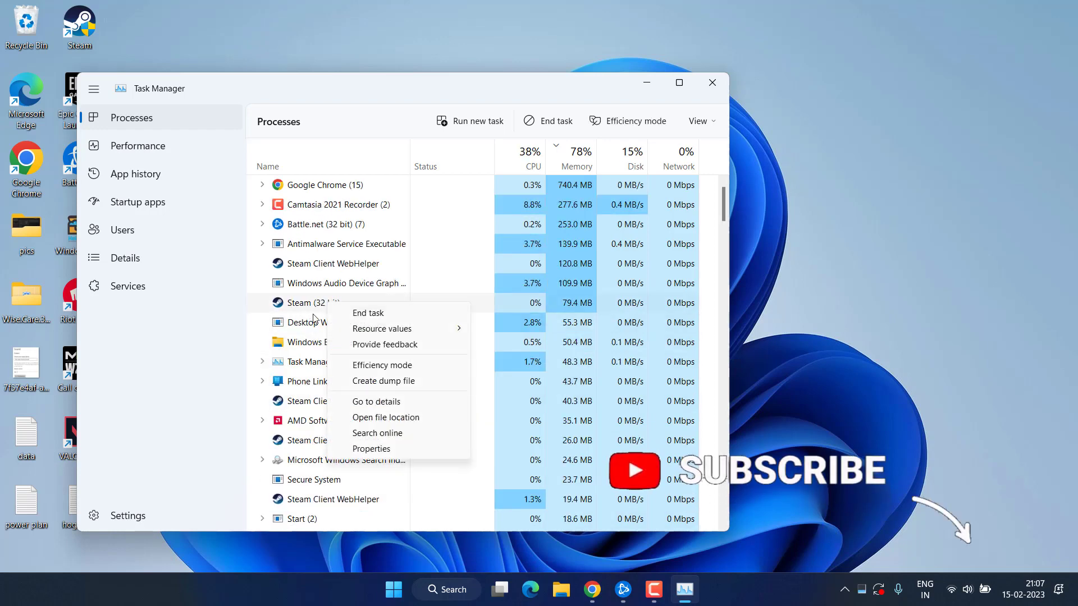
{"action": "left_click", "coordinate": [370, 312]}
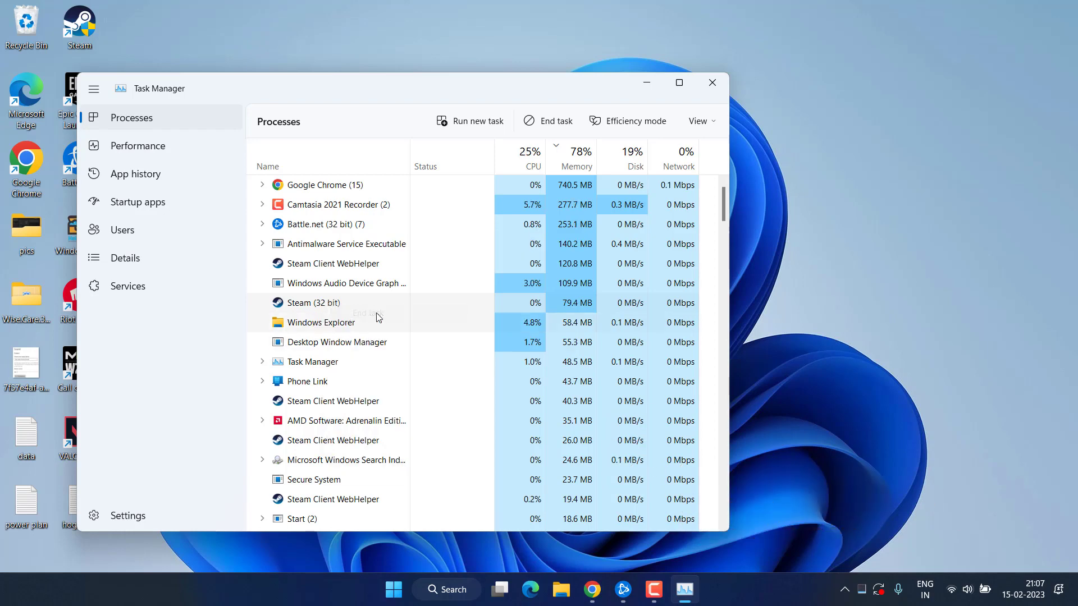
{"action": "left_click", "coordinate": [713, 84]}
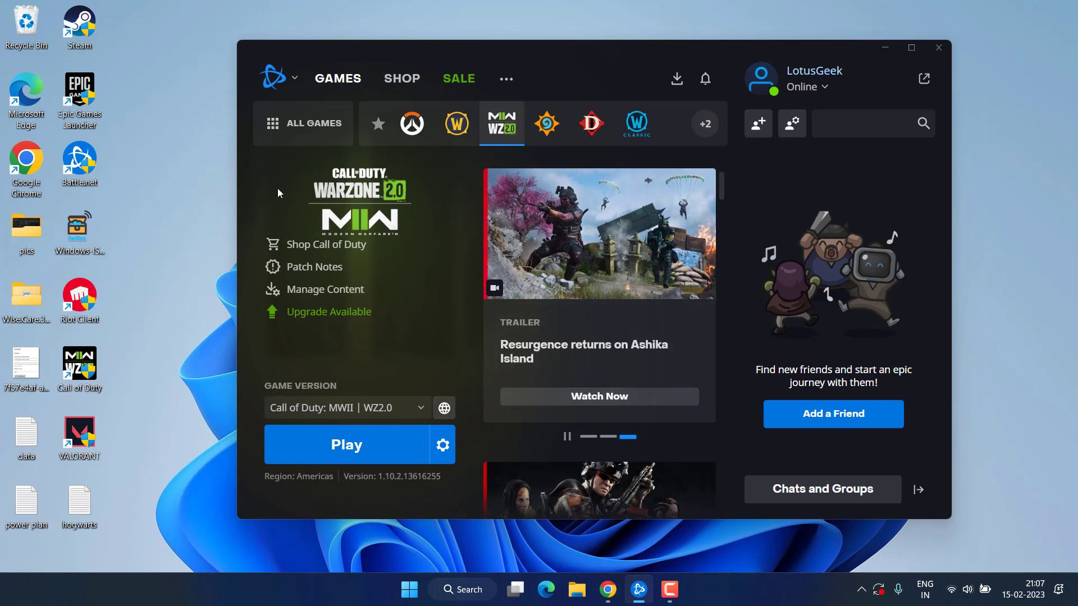
Step: Play Call of Duty: MWII | WZ2.0 from Battle.net and minimize the launcher
{"action": "left_click", "coordinate": [370, 448]}
{"action": "left_click", "coordinate": [891, 47]}
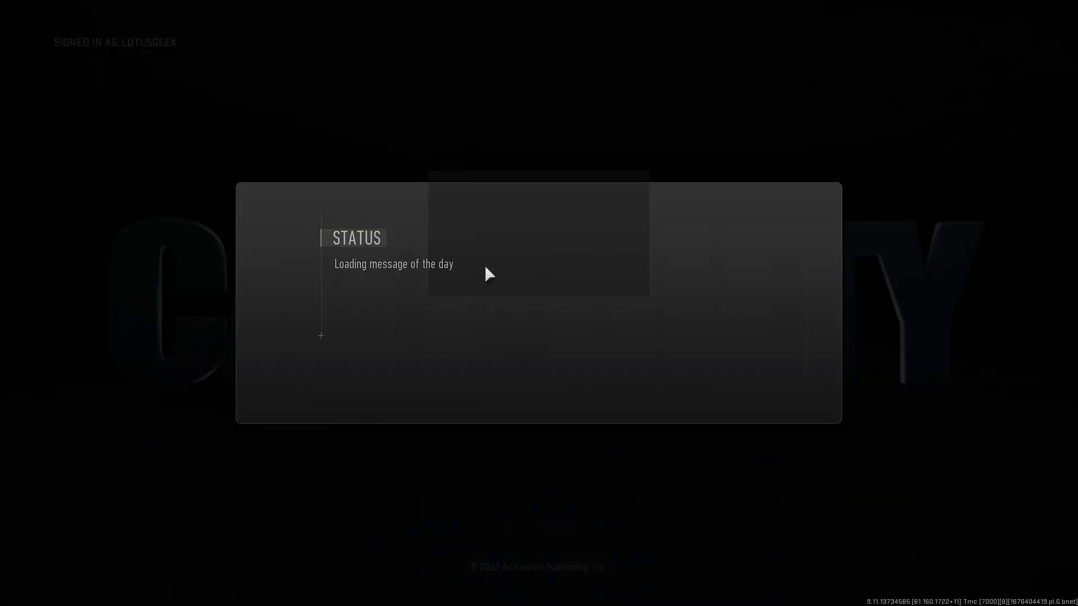
Step: Dismiss the message of the day and review the game's Controller settings
{"action": "key", "text": "Escape"}
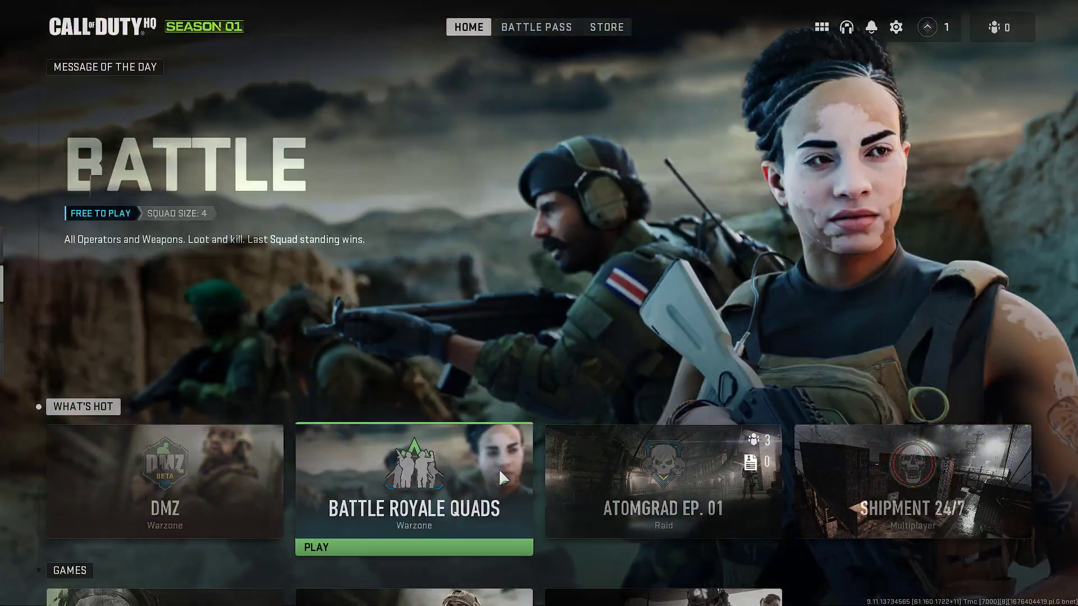
{"action": "left_click", "coordinate": [897, 27]}
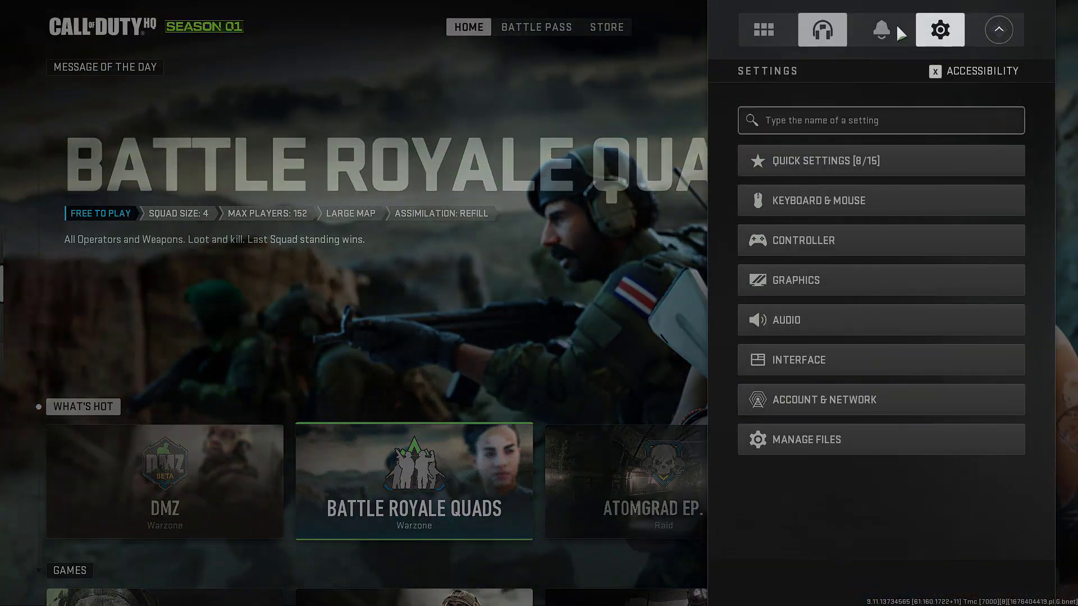
{"action": "left_click", "coordinate": [840, 240]}
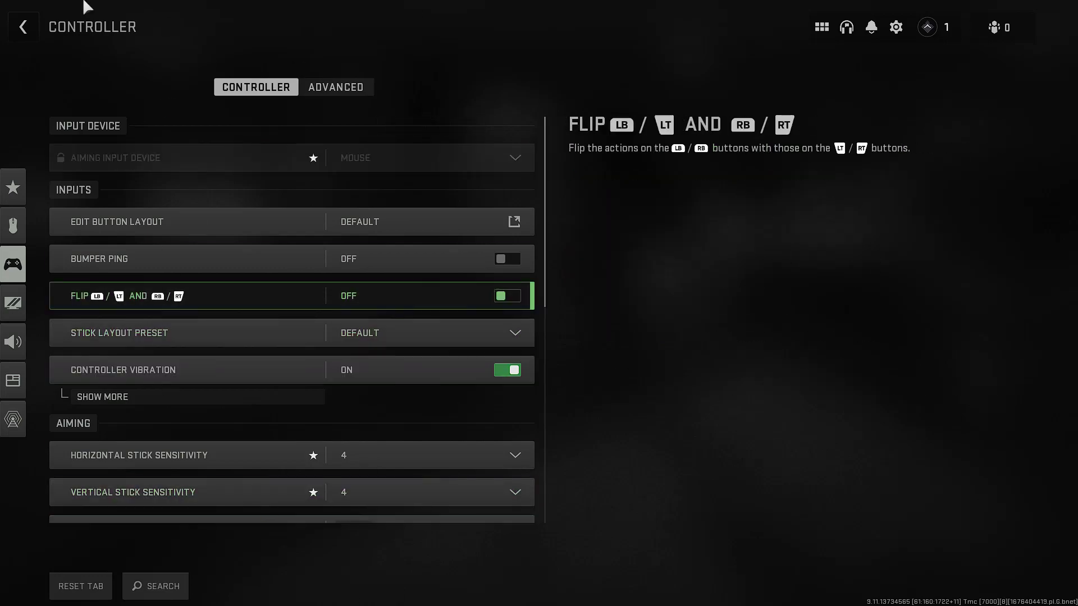
{"action": "left_click", "coordinate": [32, 25]}
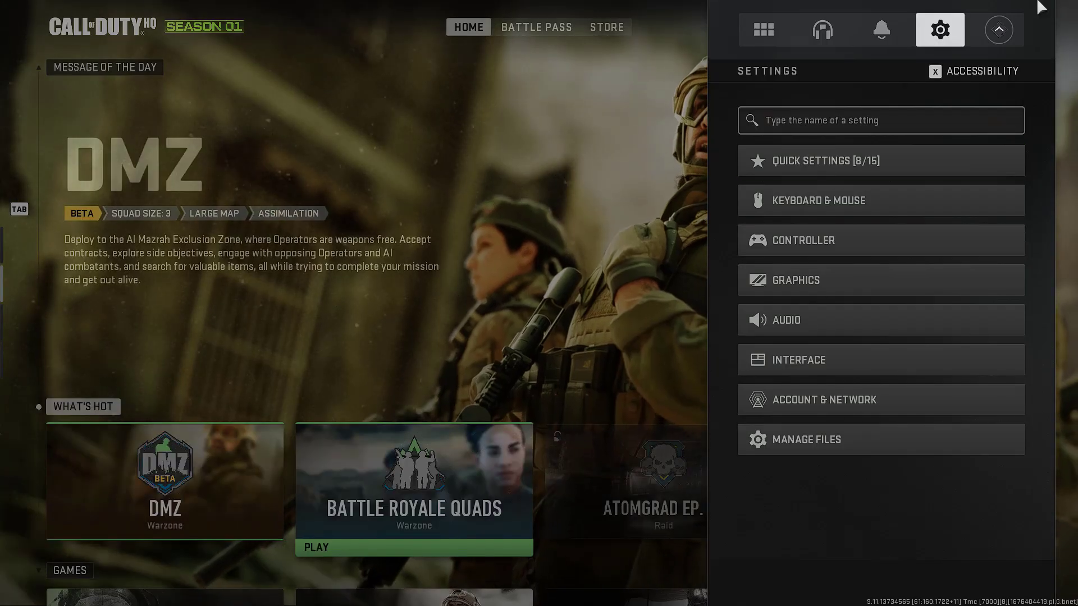
Step: Quit Warzone 2.0 to the desktop from the main menu, confirming Yes
{"action": "left_click", "coordinate": [763, 29]}
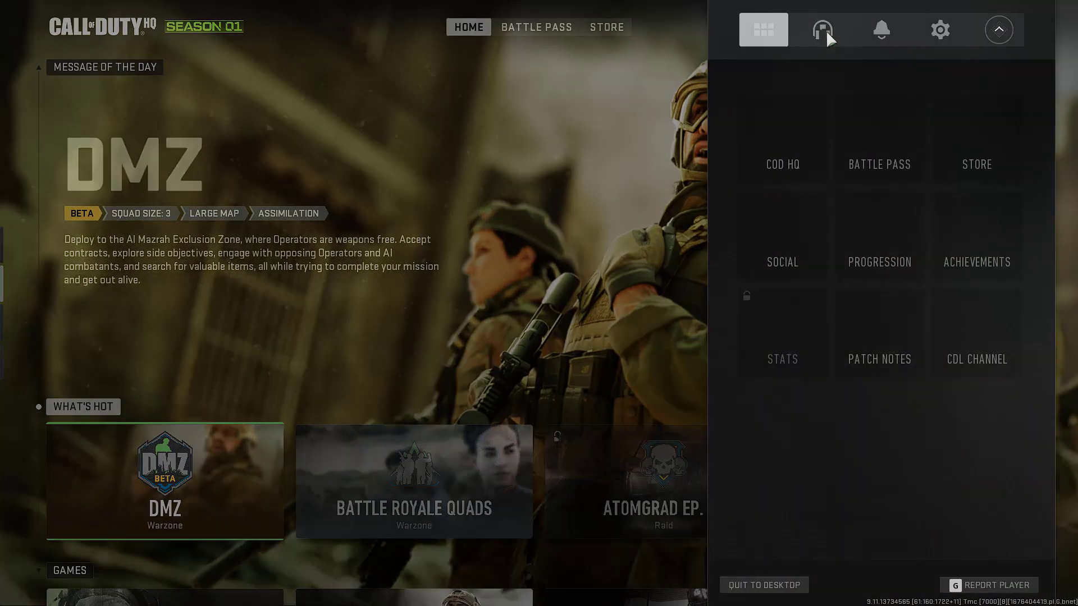
{"action": "left_click", "coordinate": [766, 585]}
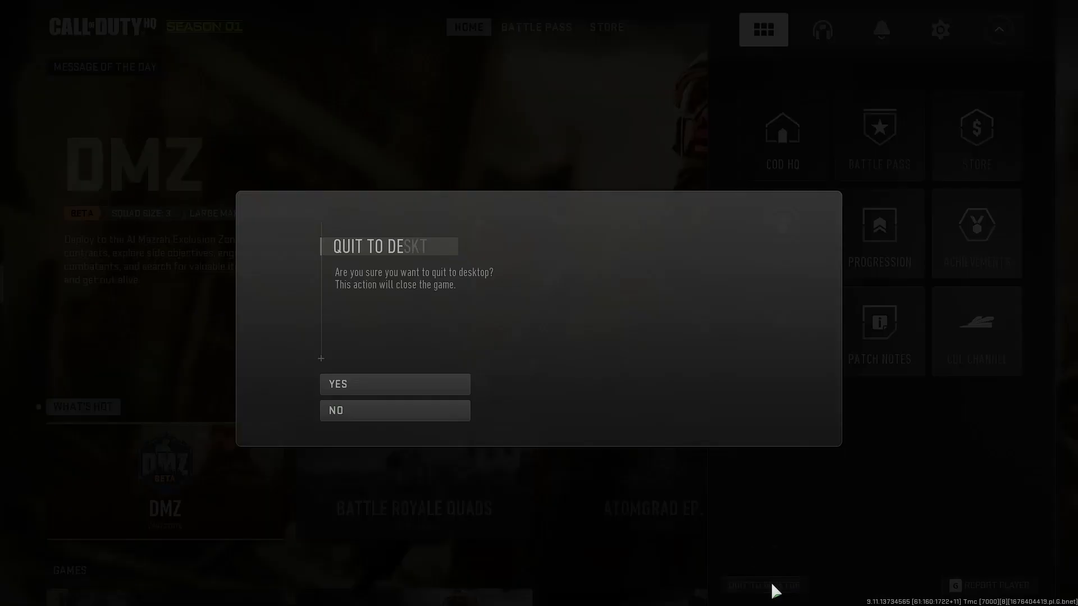
{"action": "left_click", "coordinate": [388, 386]}
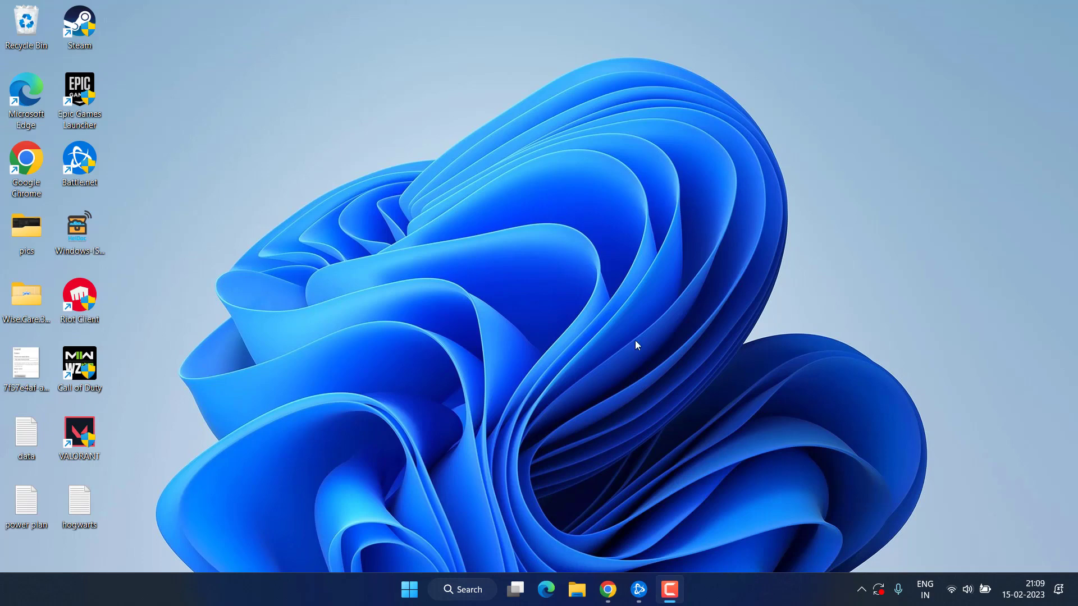
Step: Launch Microsoft Store from Start search and search it for 'xbox accessories'
{"action": "left_click", "coordinate": [426, 588]}
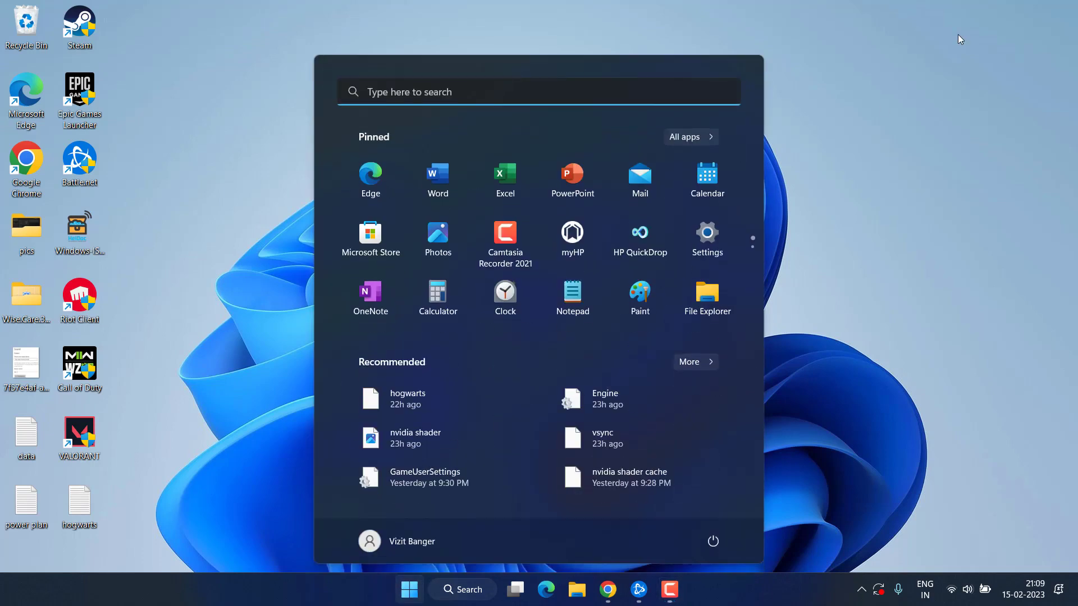
{"action": "type", "text": "sotre"}
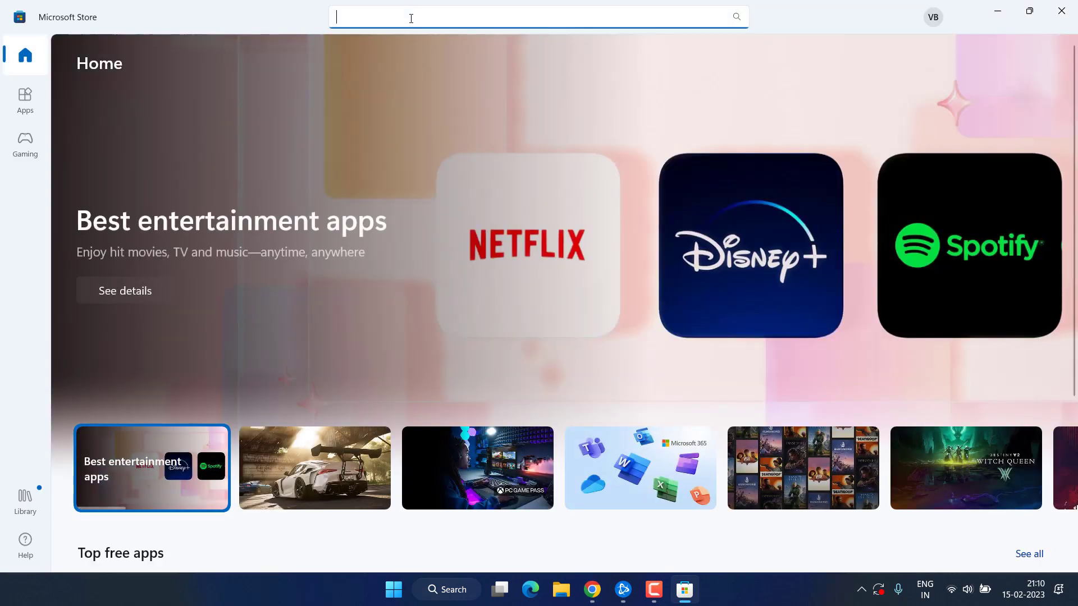
{"action": "type", "text": "xbox "}
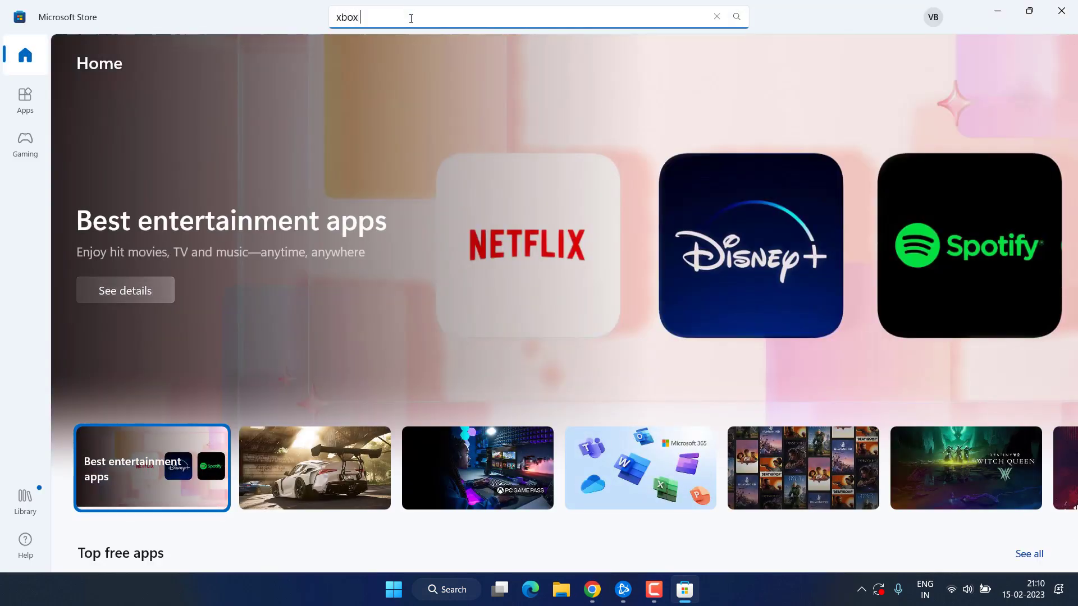
{"action": "type", "text": "acce"}
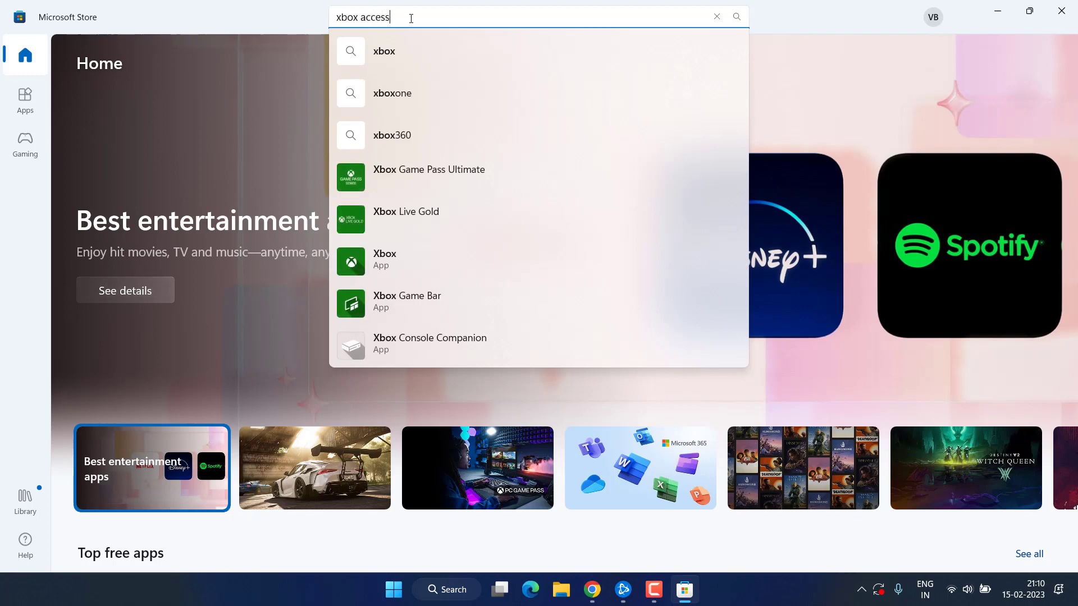
{"action": "type", "text": "s"}
{"action": "key", "text": "Return"}
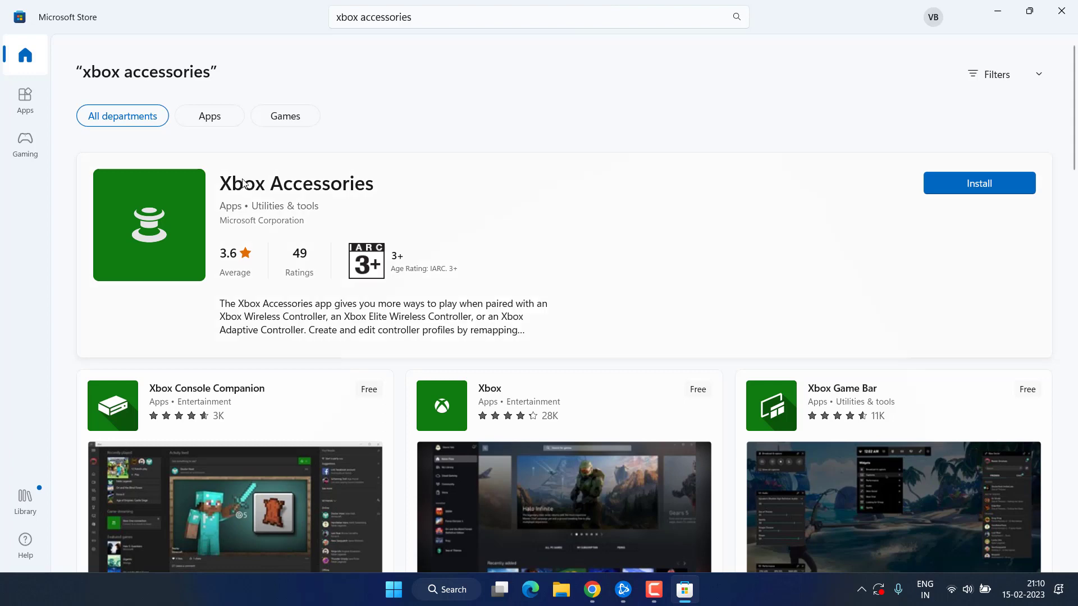
Step: Open the Xbox Accessories product page and install the app
{"action": "left_click", "coordinate": [1044, 182]}
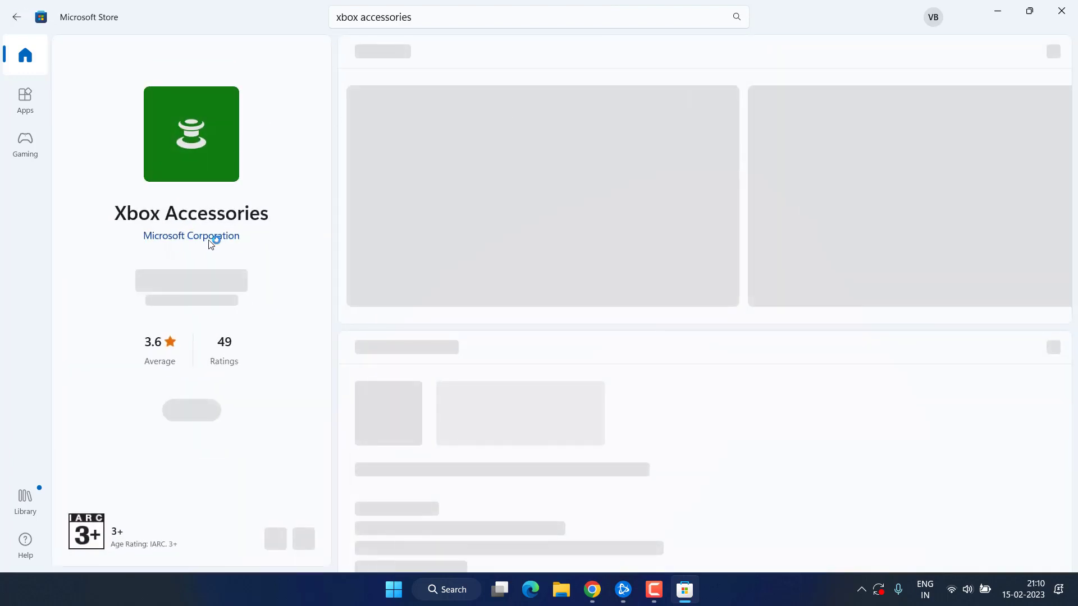
{"action": "left_click", "coordinate": [189, 281]}
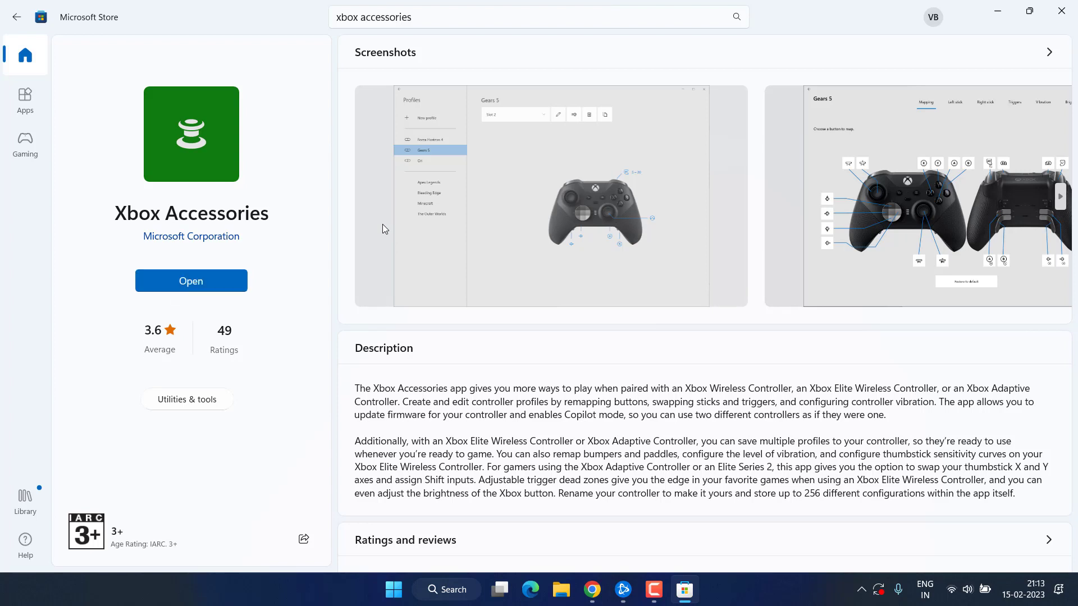
{"action": "left_click", "coordinate": [198, 289]}
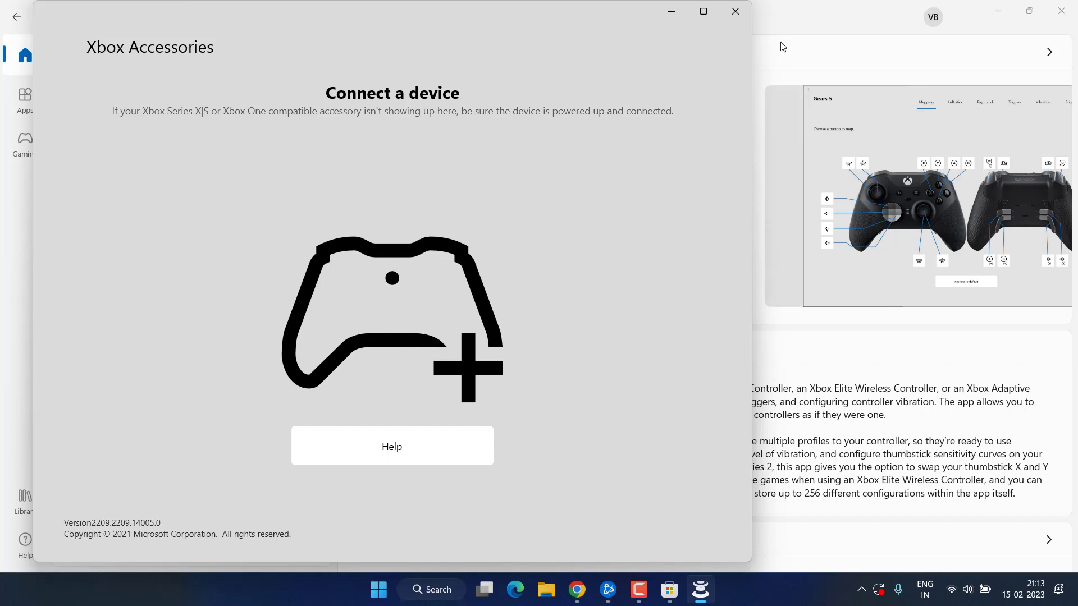
{"action": "left_click", "coordinate": [746, 15]}
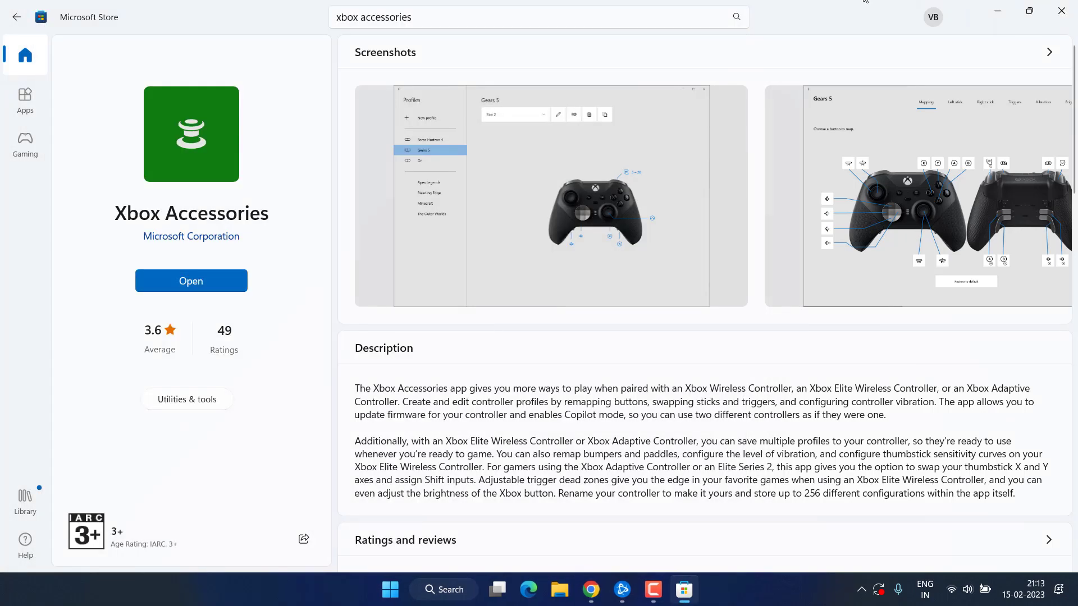
Step: Close the Microsoft Store window
{"action": "left_click", "coordinate": [1069, 10]}
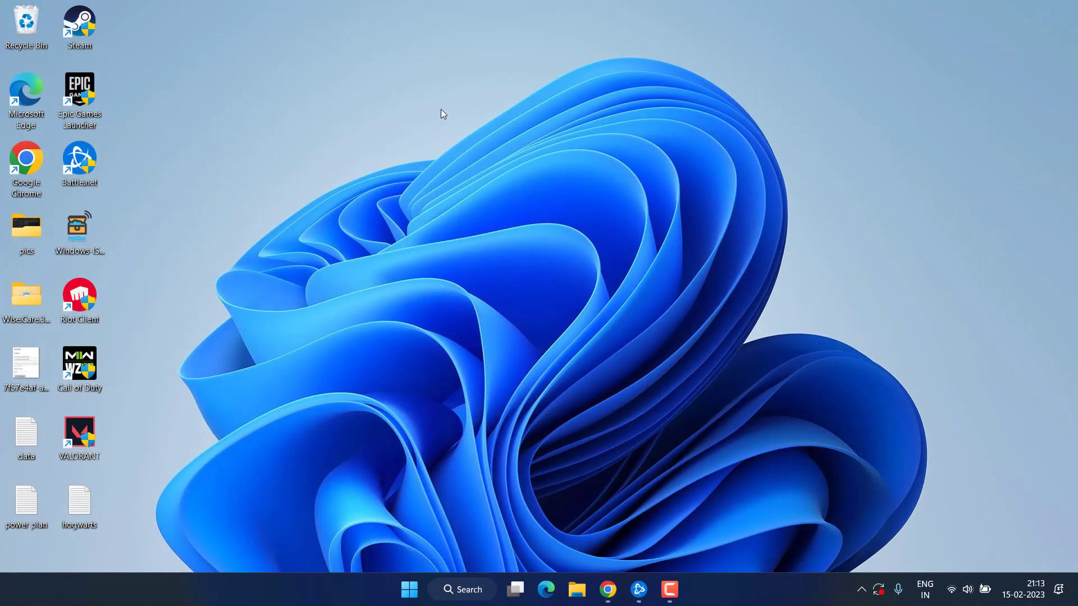